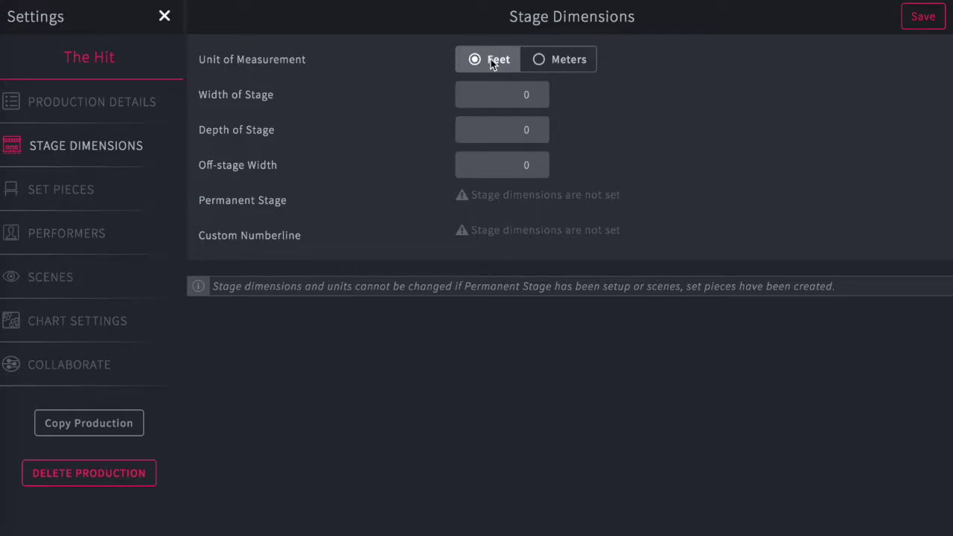
Keep units in feet and enter a 38 ft stage width, 31 ft depth and 5 ft off-stage width
click(549, 61)
click(482, 65)
click(507, 99)
text(38)
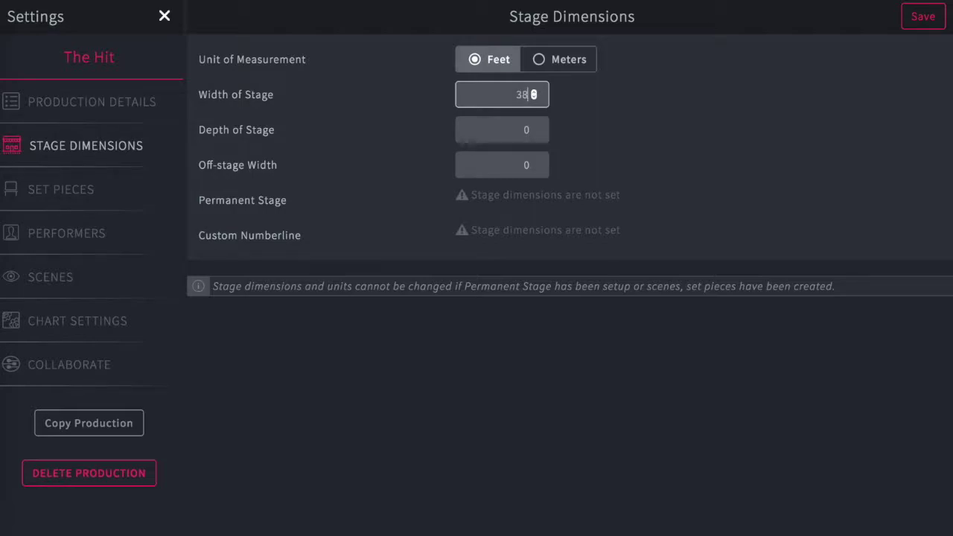
click(511, 131)
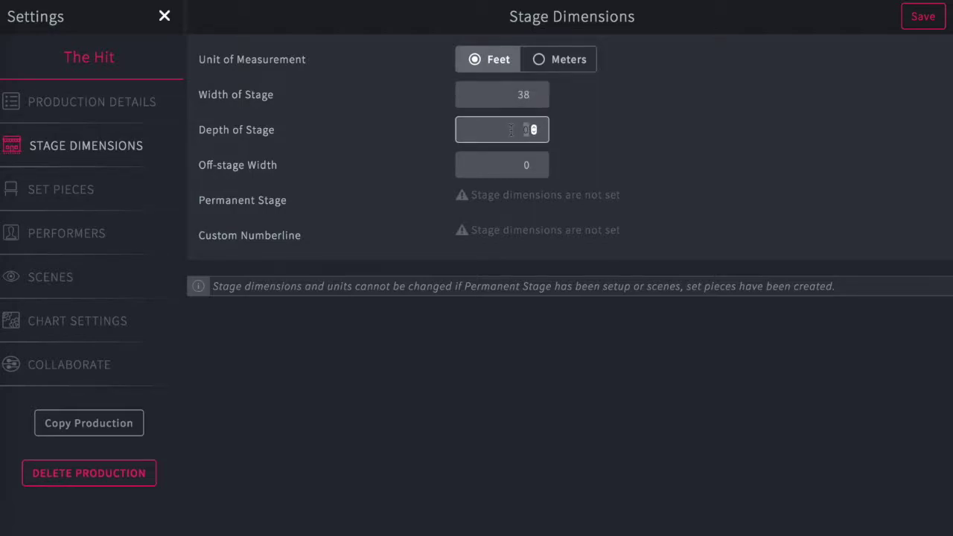
text(31)
click(519, 165)
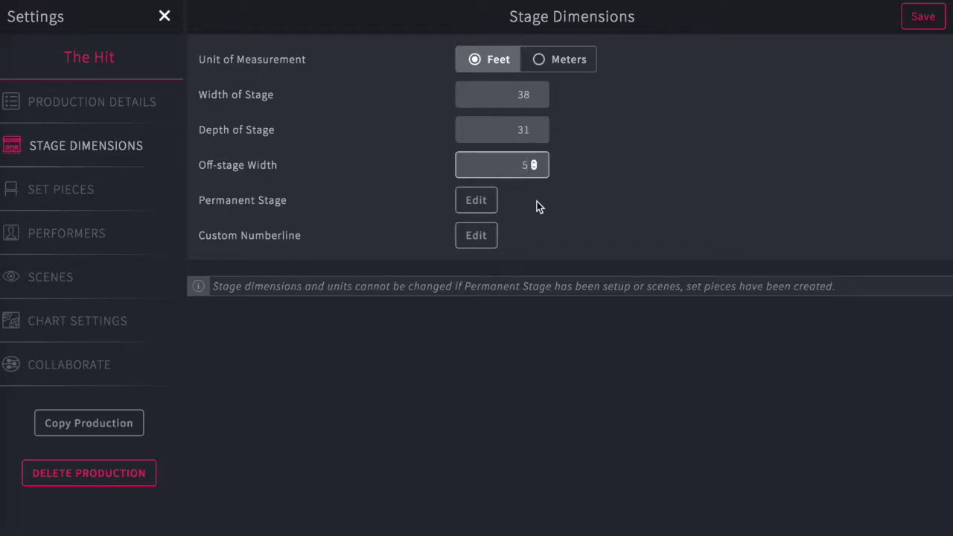
Raise the off-stage width from 5 to 9 ft and reopen the empty Permanent Stage Editor
click(476, 201)
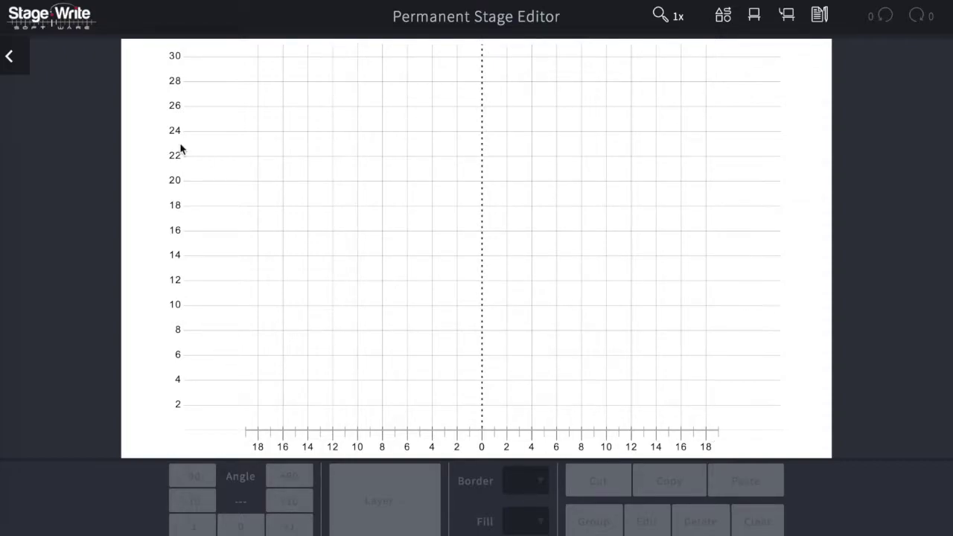
click(18, 61)
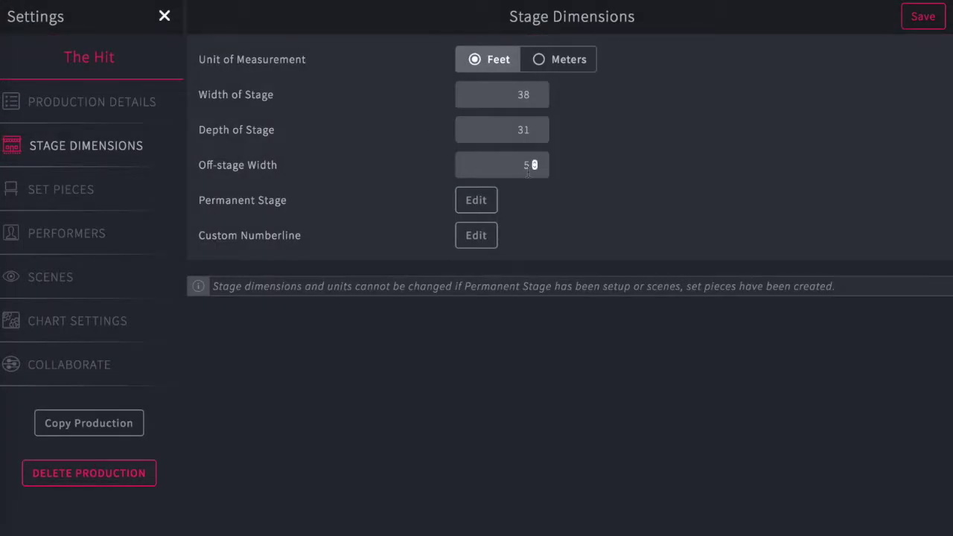
click(533, 162)
click(533, 162)
click(533, 162)
click(533, 162)
click(477, 201)
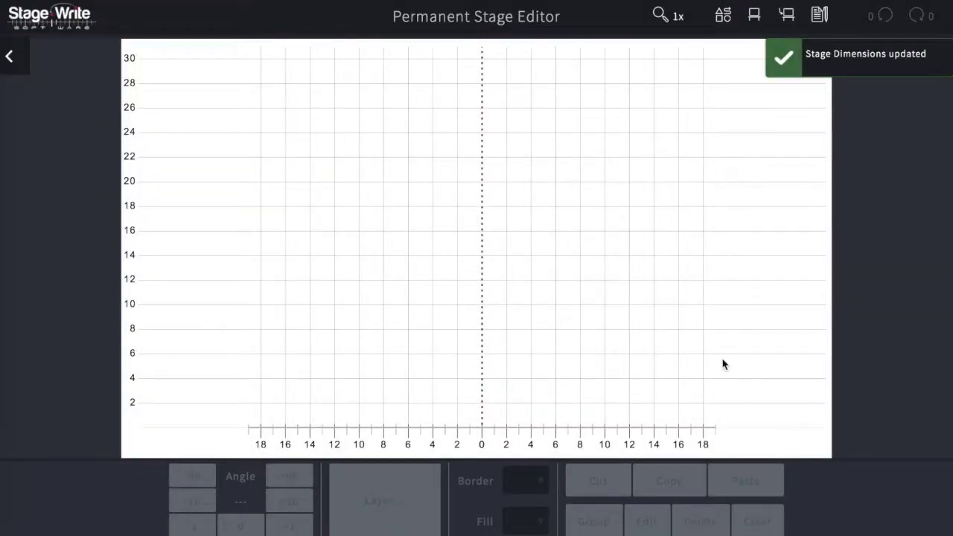
click(815, 262)
Place a thick line at the 4 mark on the left and paste copies at 10, 16 and 22
click(780, 264)
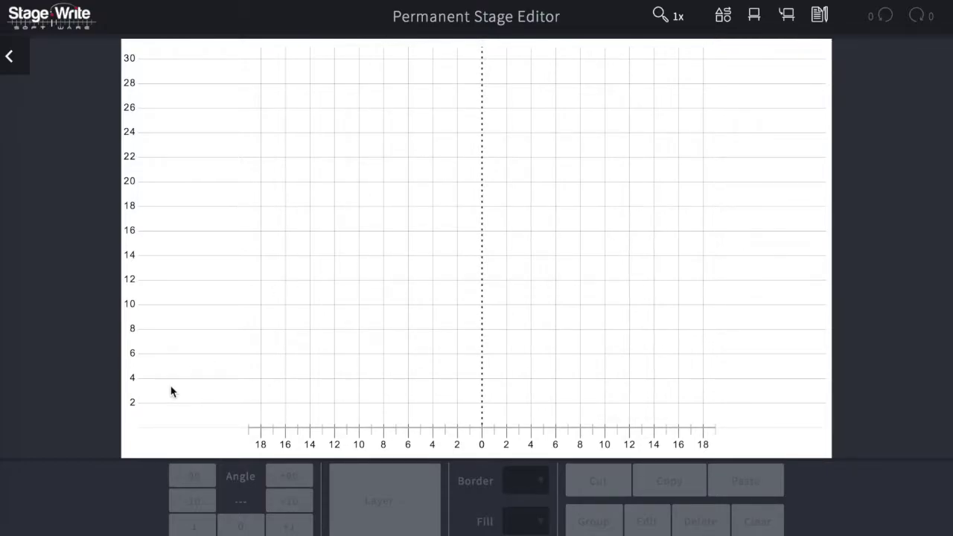
click(723, 16)
click(661, 295)
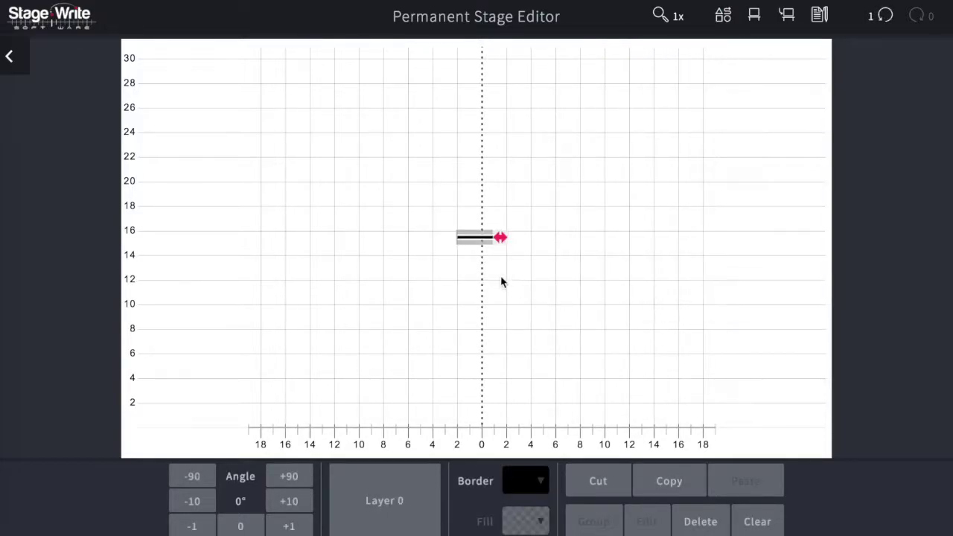
drag(474, 238, 282, 380)
click(181, 378)
click(655, 484)
click(746, 482)
drag(250, 379, 240, 311)
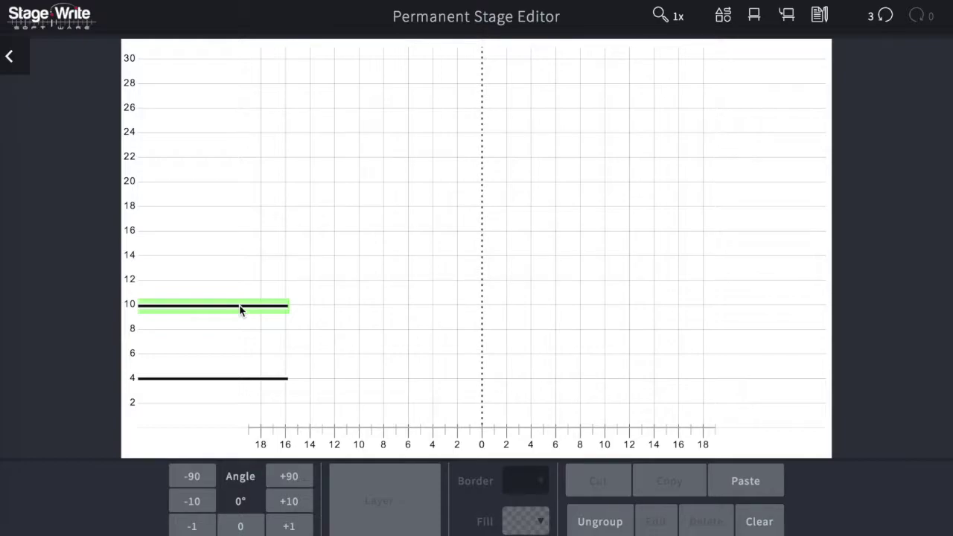
key(ctrl+v)
drag(228, 379, 224, 227)
key(ctrl+v)
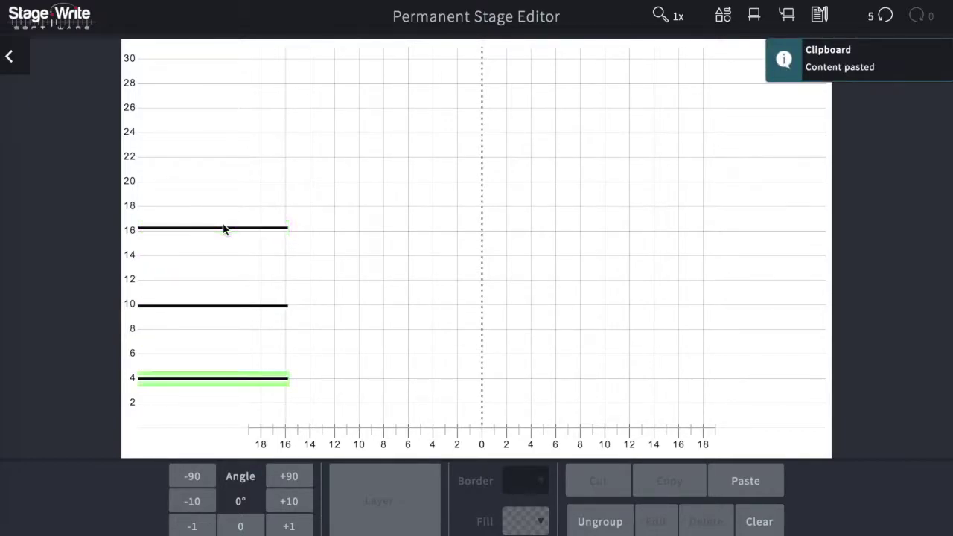
drag(208, 375, 196, 164)
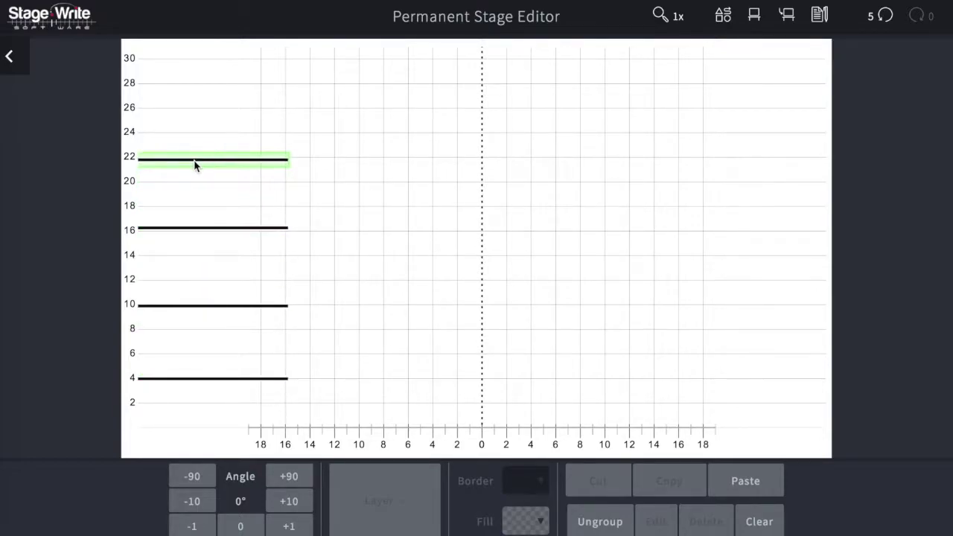
Copy the four left-side lines and paste them onto the stage's right side
shift+click(199, 228)
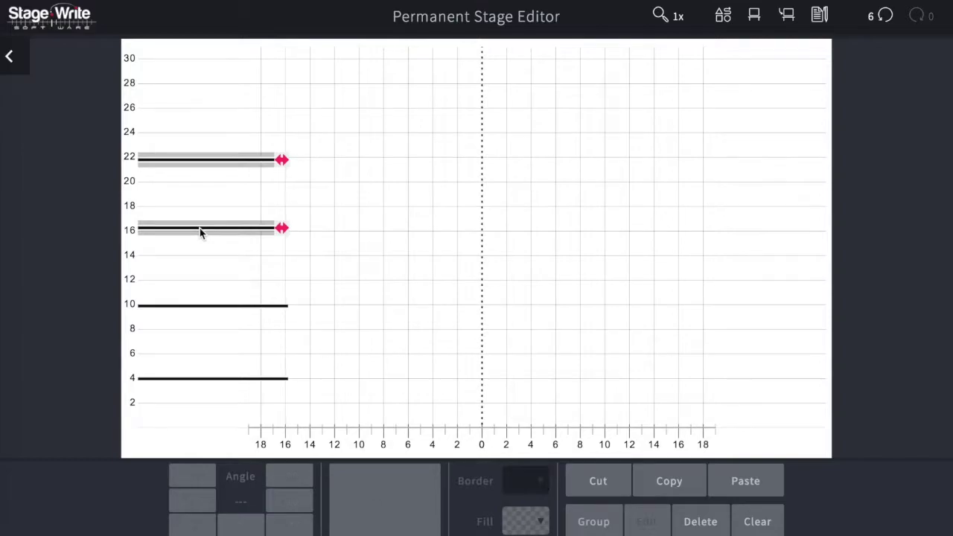
shift+click(206, 305)
shift+click(206, 381)
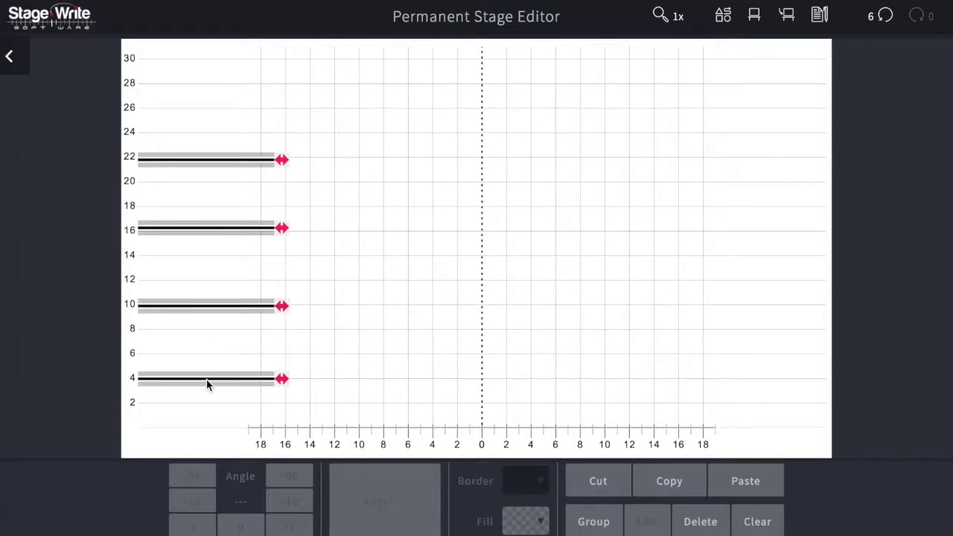
key(ctrl+c)
key(ctrl+v)
drag(223, 264, 763, 260)
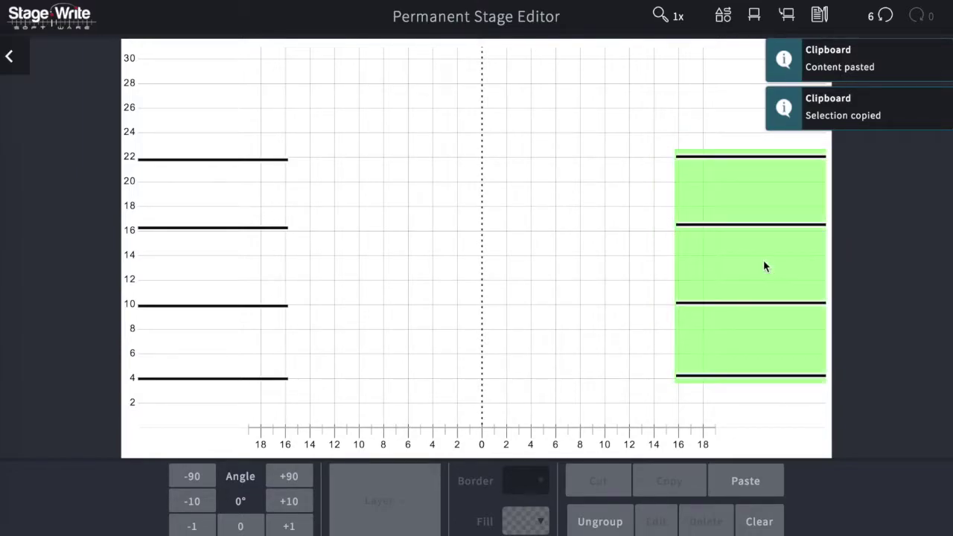
click(544, 288)
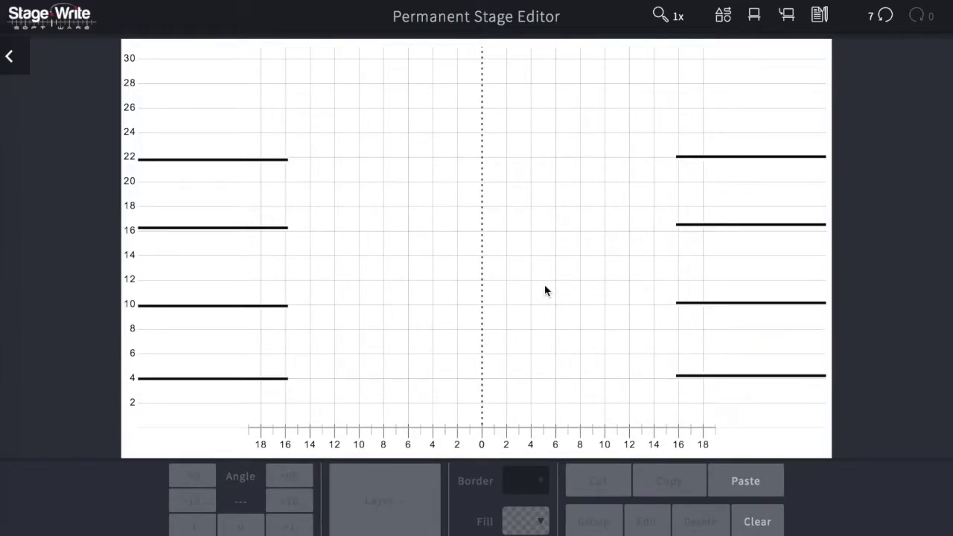
Stretch a wavy line across the stage at the 28 mark and colour its border pink
click(723, 15)
click(749, 254)
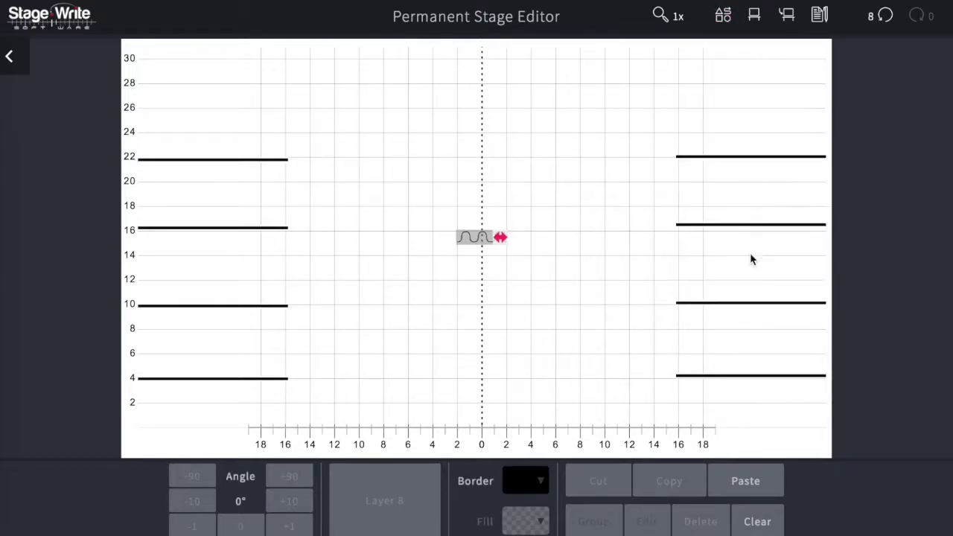
mouse_move(500, 236)
mouse_down()
mouse_move(676, 249)
mouse_move(775, 238)
mouse_up()
mouse_move(632, 240)
mouse_down()
mouse_move(400, 131)
mouse_move(382, 90)
mouse_up()
drag(531, 95, 761, 94)
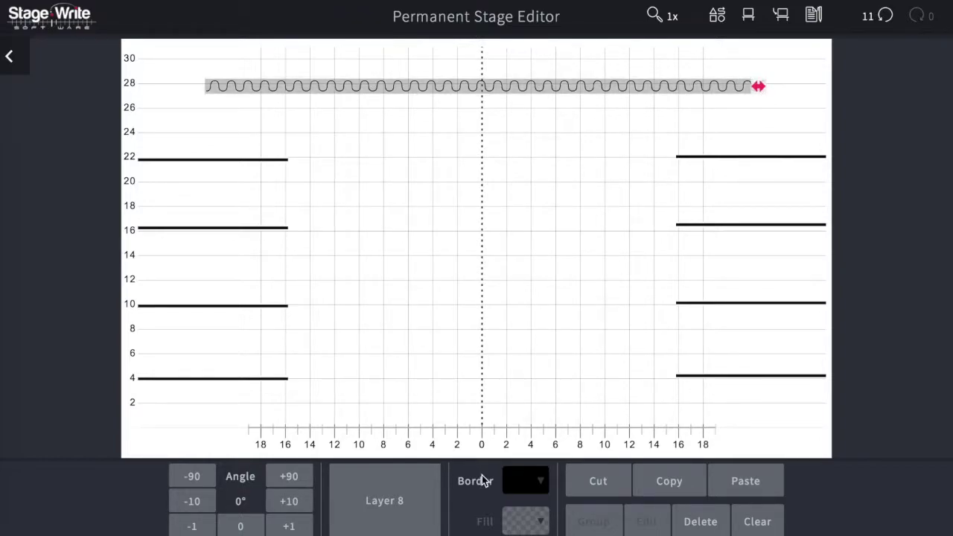
click(516, 483)
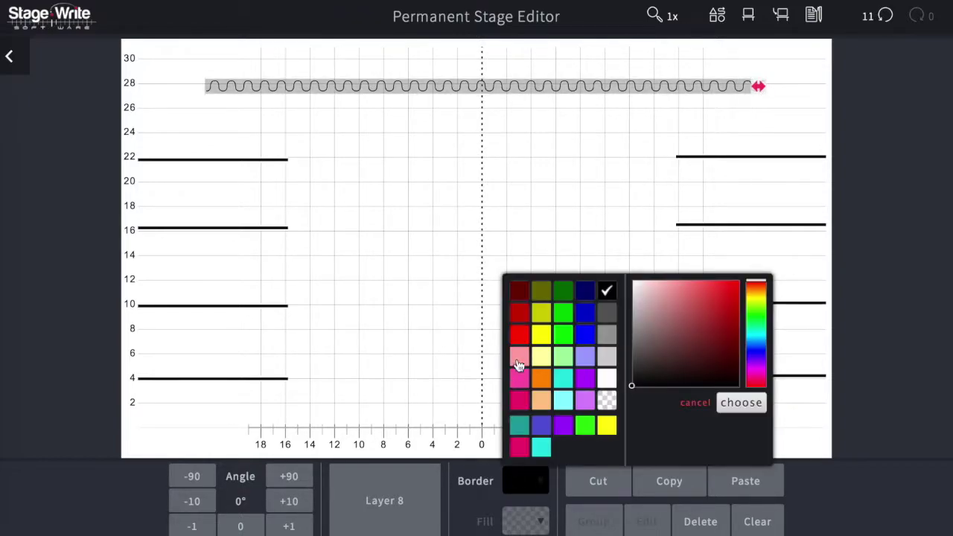
click(519, 381)
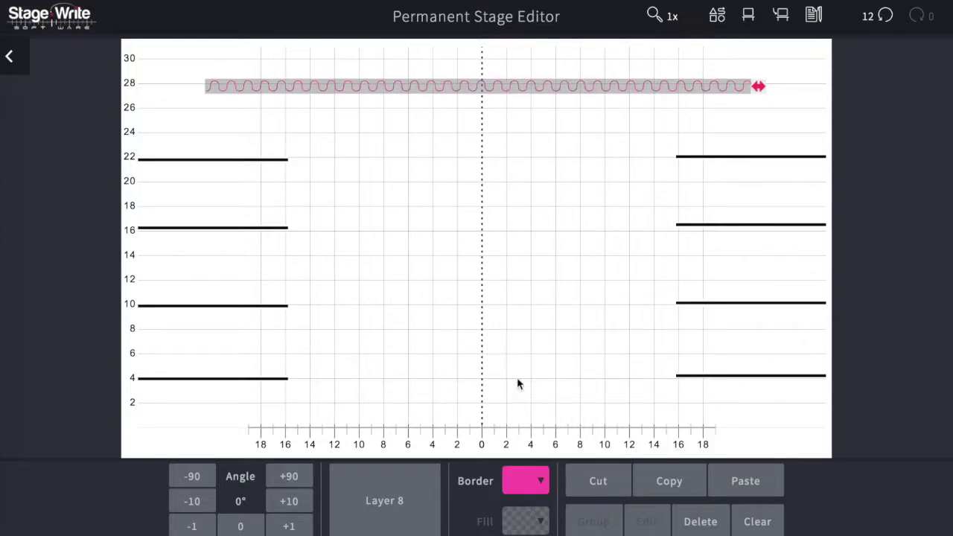
click(549, 320)
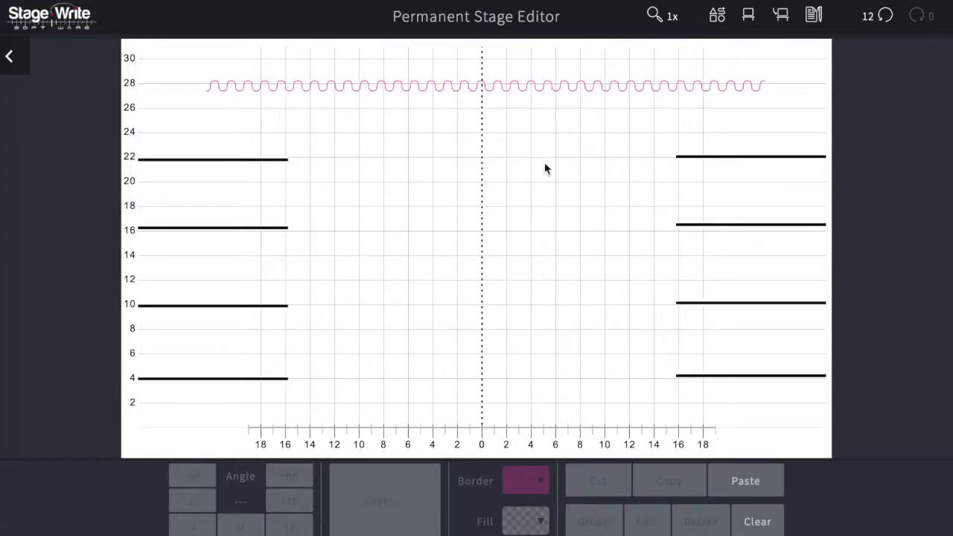
click(560, 88)
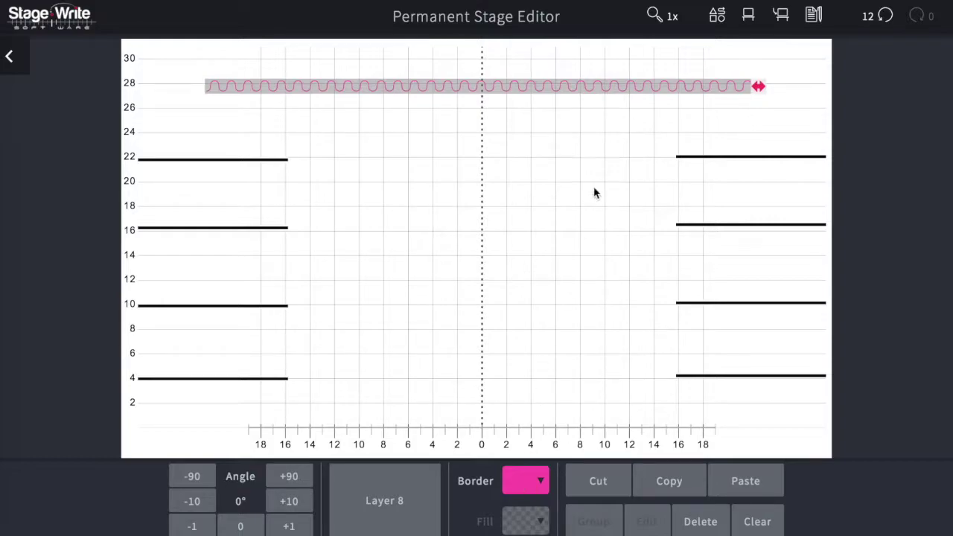
click(717, 15)
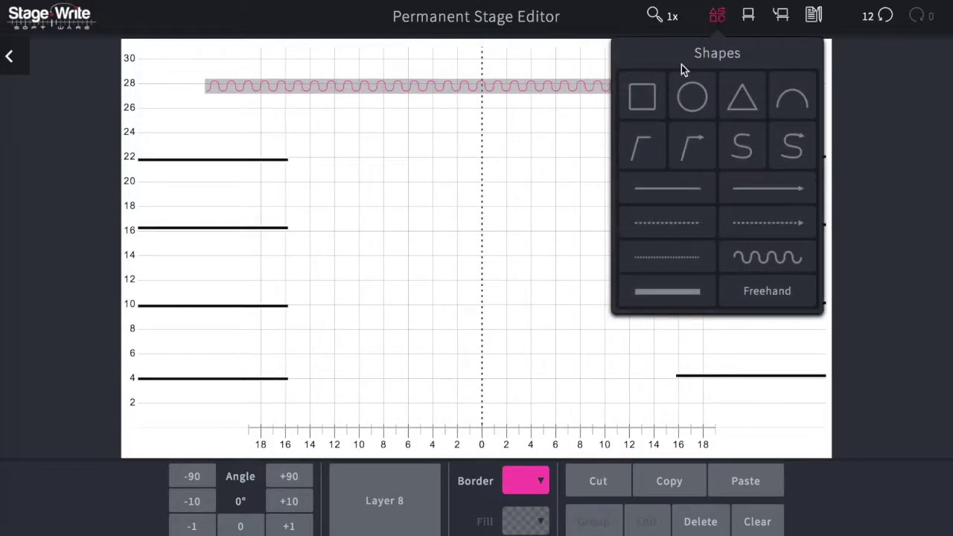
Add a widened rectangle near centre stage with a transparent fill
click(643, 106)
drag(501, 220, 536, 207)
drag(504, 235, 486, 300)
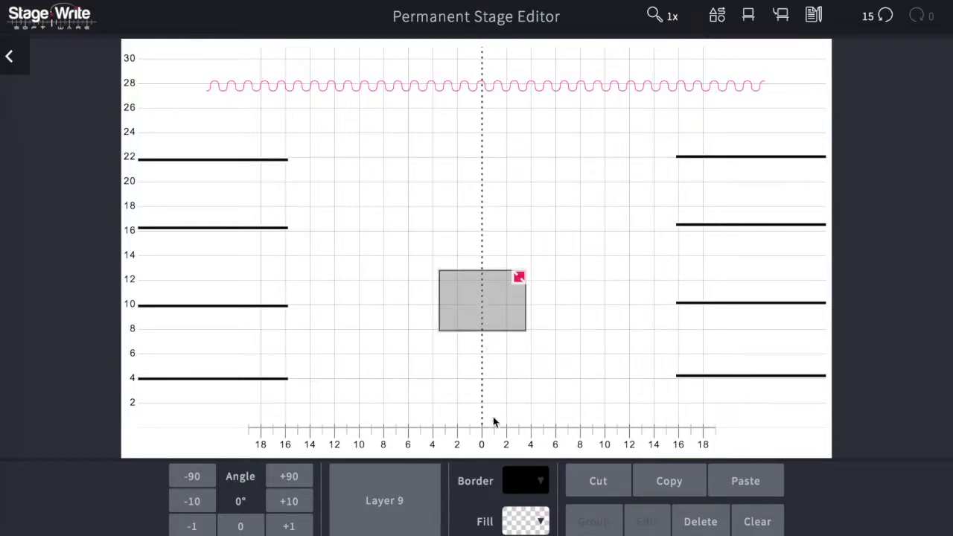
click(517, 479)
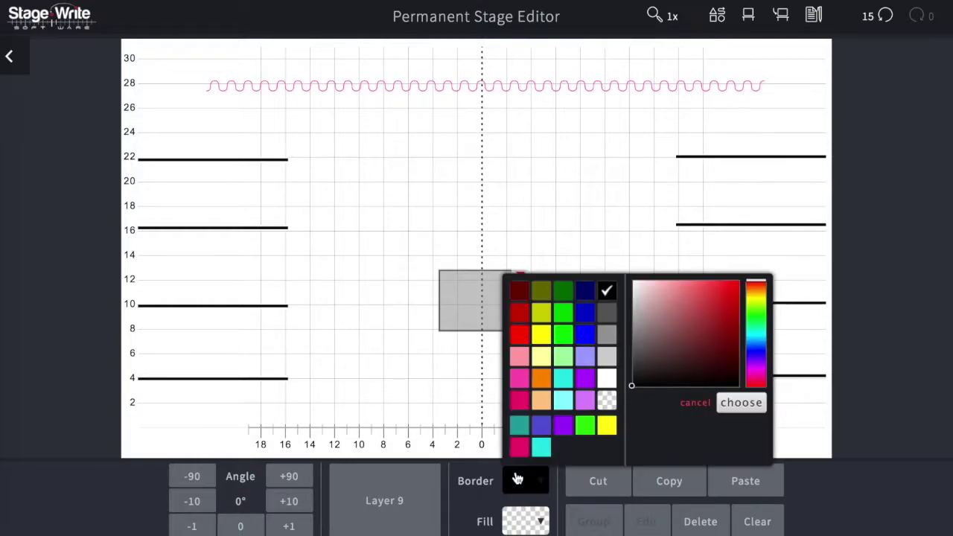
click(519, 378)
click(524, 522)
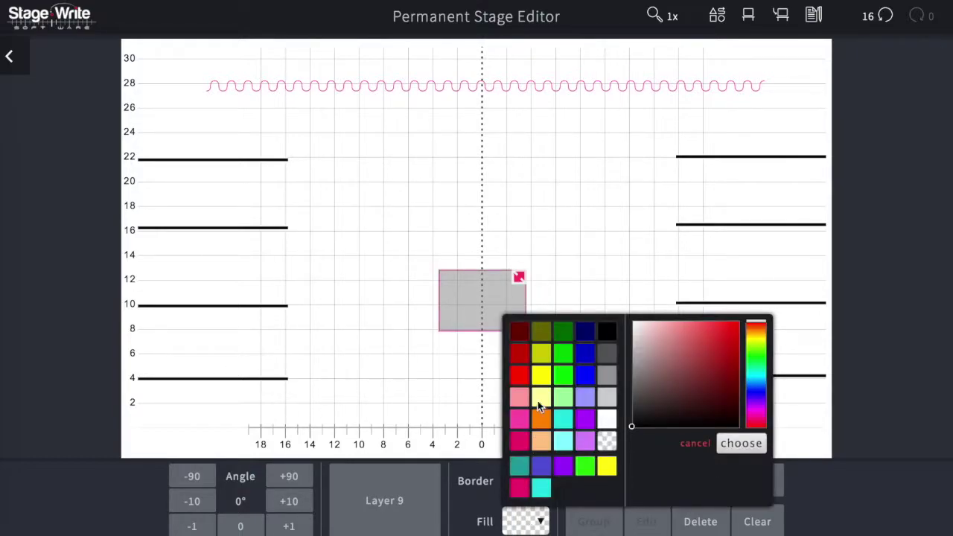
click(541, 378)
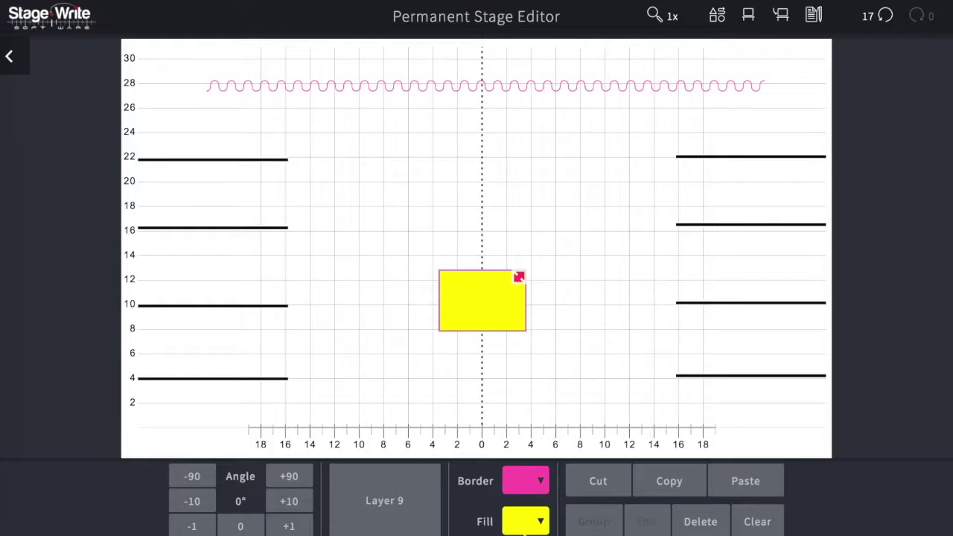
click(525, 528)
click(608, 442)
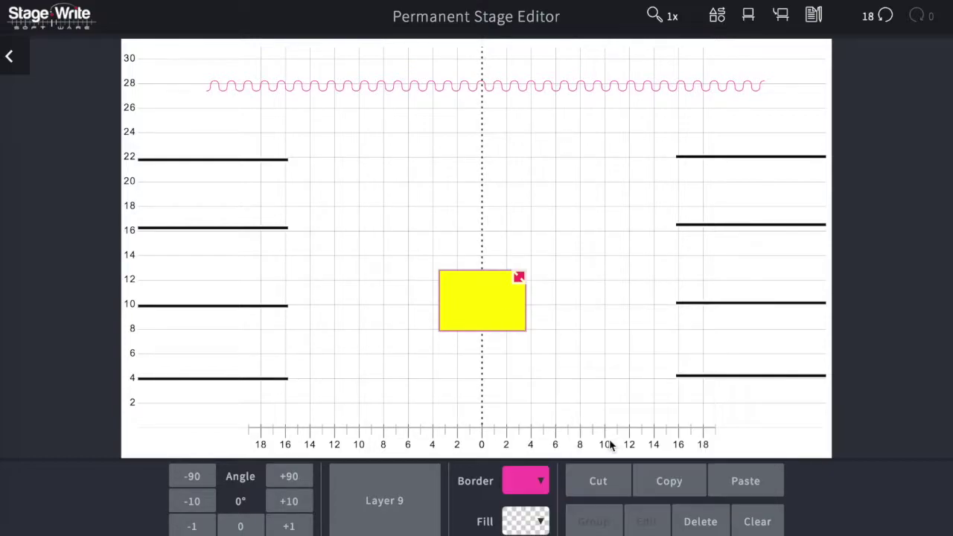
click(519, 524)
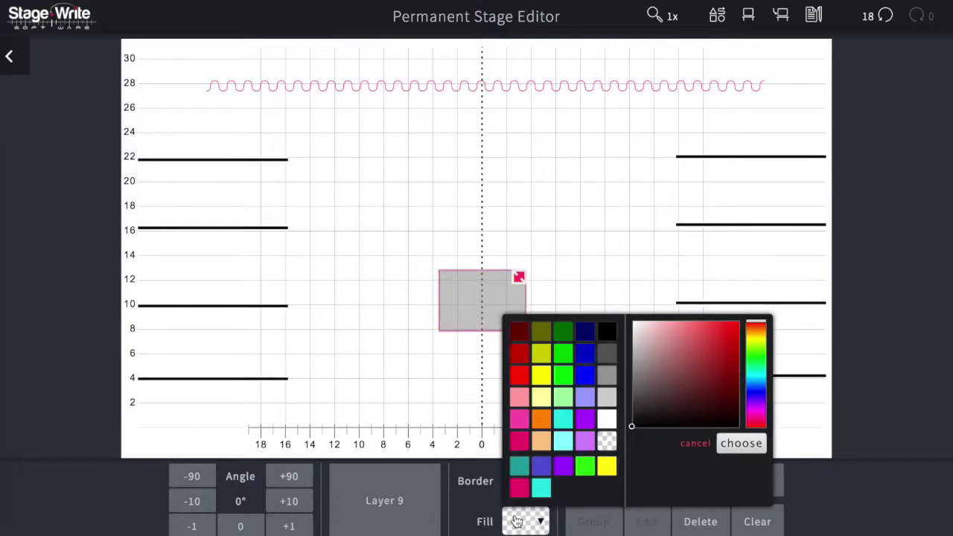
click(518, 521)
Give the rectangle a grey border and nudge it slightly upstage
click(536, 482)
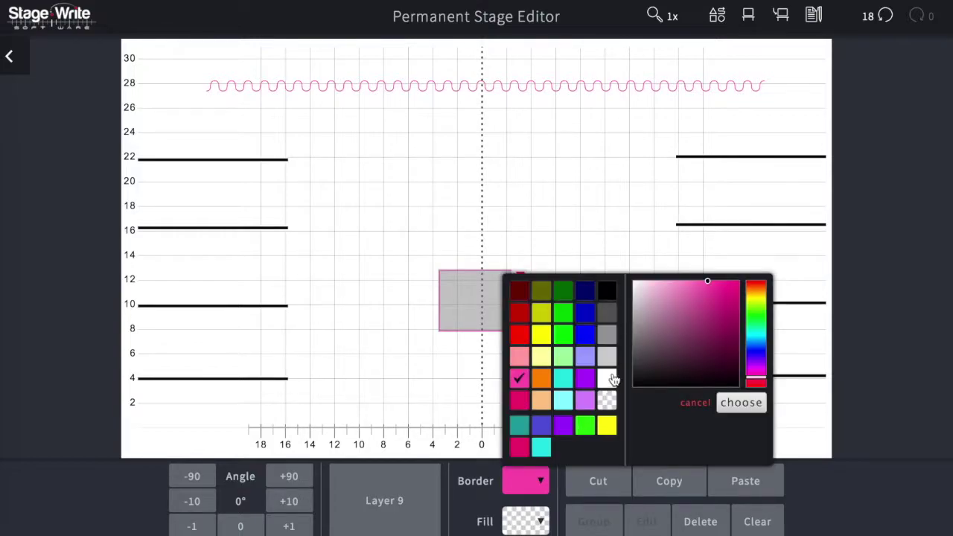
click(606, 334)
click(587, 336)
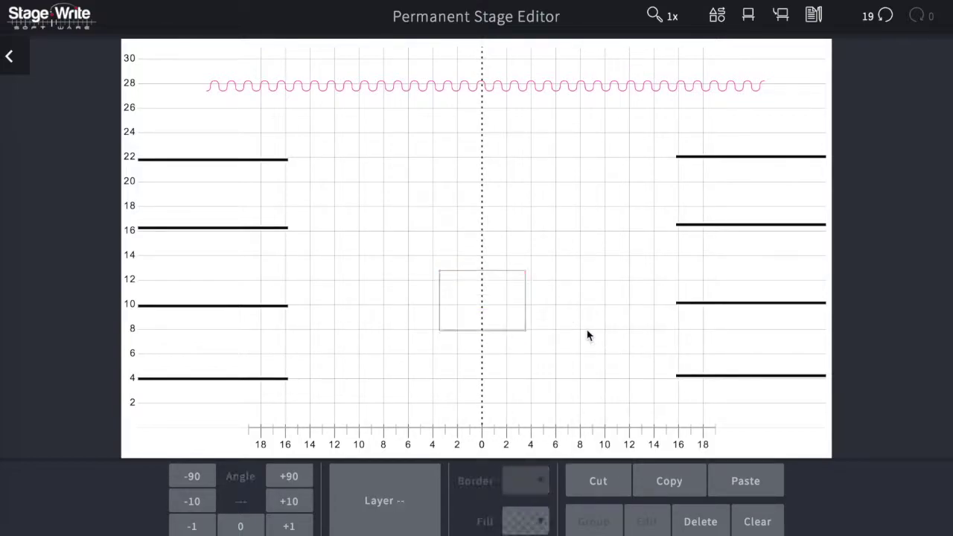
drag(508, 311, 507, 297)
click(588, 315)
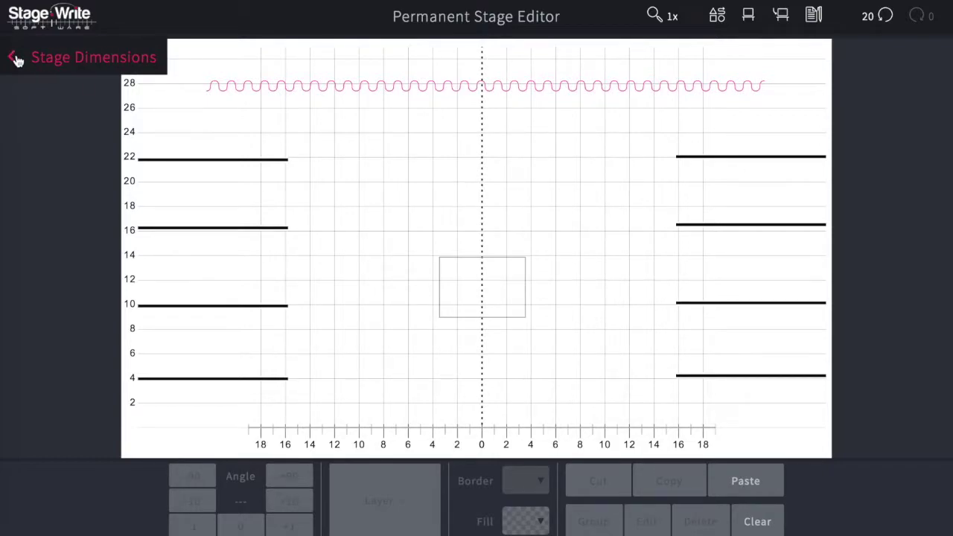
Delete the pink curtain, the four left-side lines and the centre rectangle
click(296, 92)
key(Delete)
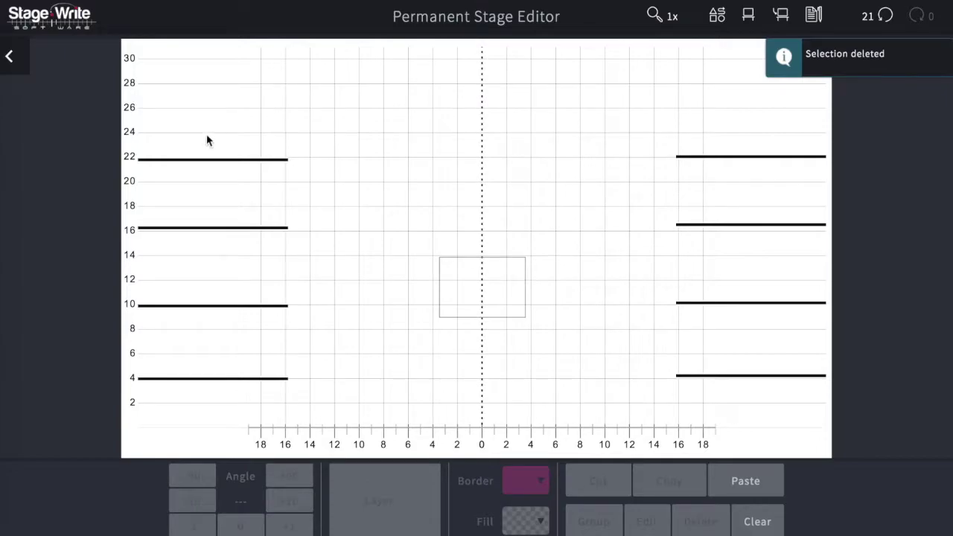
click(203, 158)
shift+click(204, 227)
shift+click(206, 306)
shift+click(208, 379)
key(Delete)
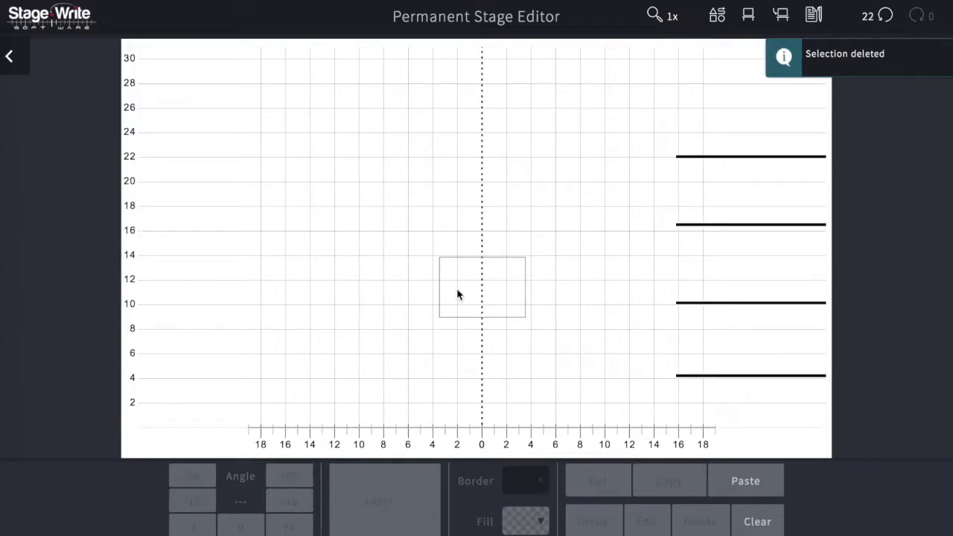
click(457, 293)
key(Delete)
Delete the four right-side lines at 22, 16, 10 and 4 one by one
click(727, 156)
key(Delete)
click(736, 225)
key(Delete)
click(737, 303)
key(Delete)
click(752, 376)
key(Delete)
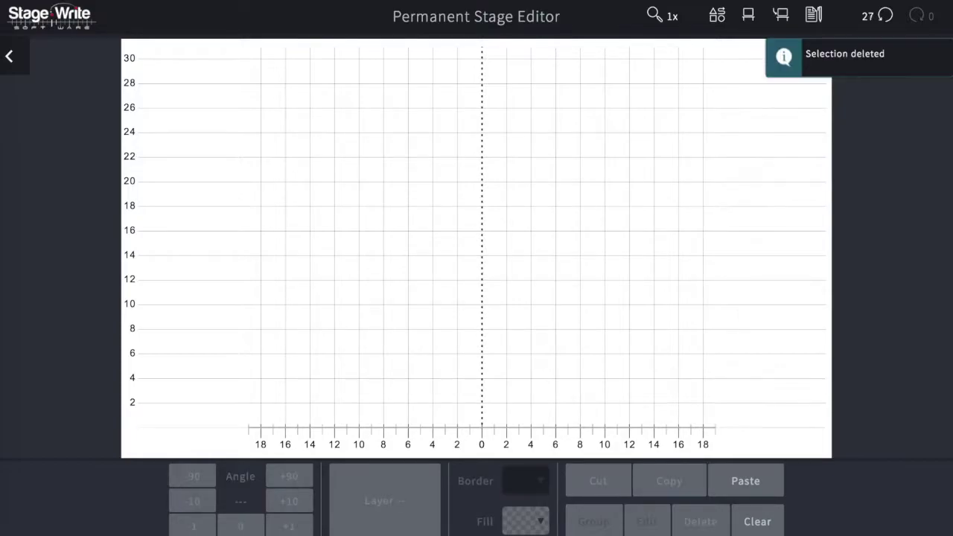
Import The Hit GroundPlan image as a 56 ft wide set design and nudge it into place
click(782, 18)
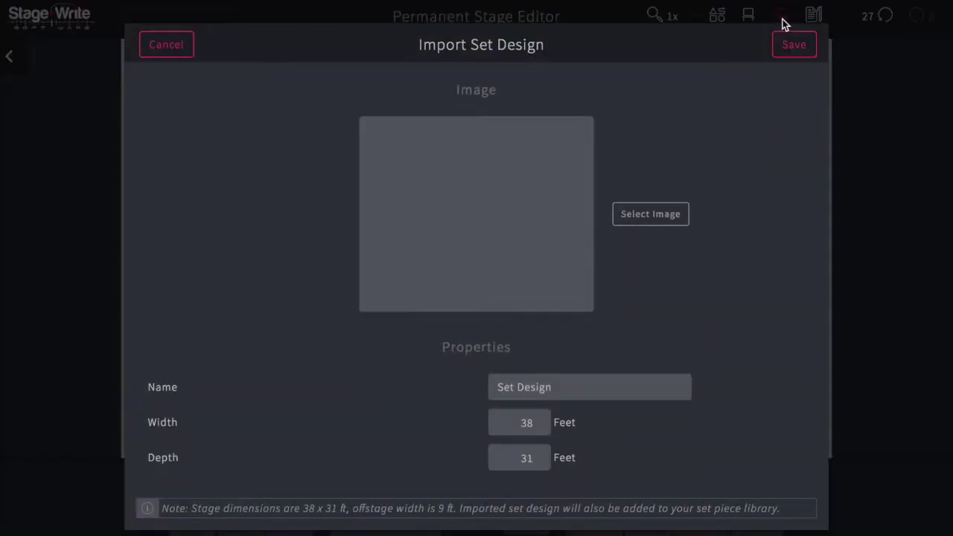
click(649, 216)
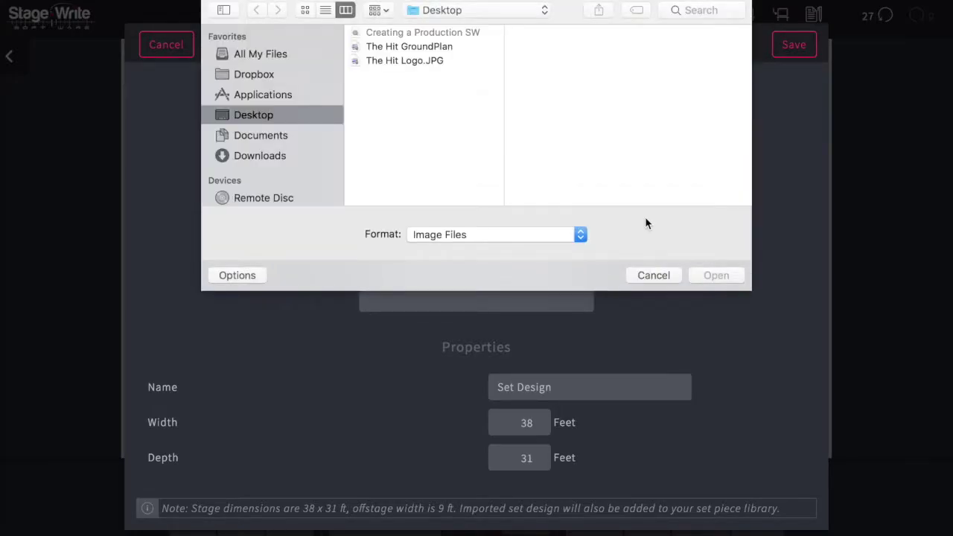
click(425, 49)
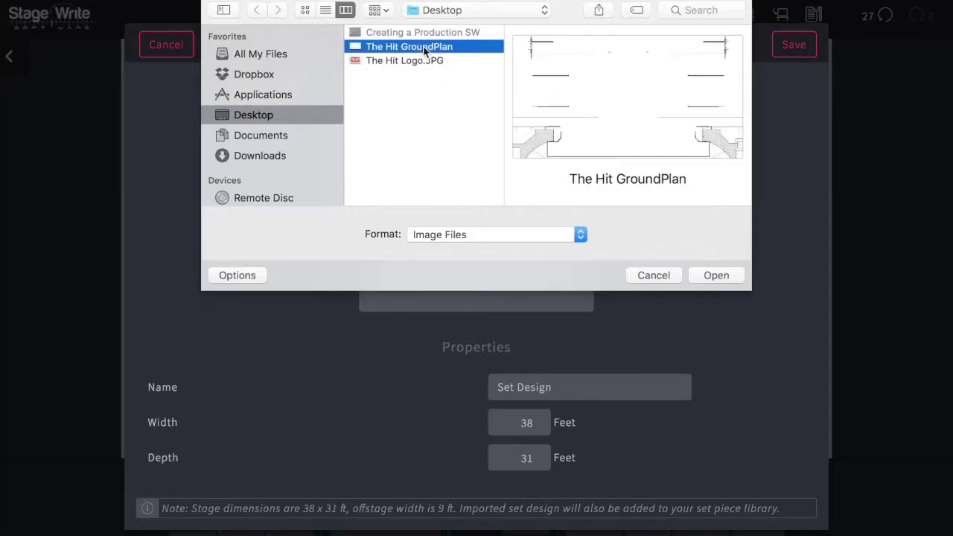
click(711, 276)
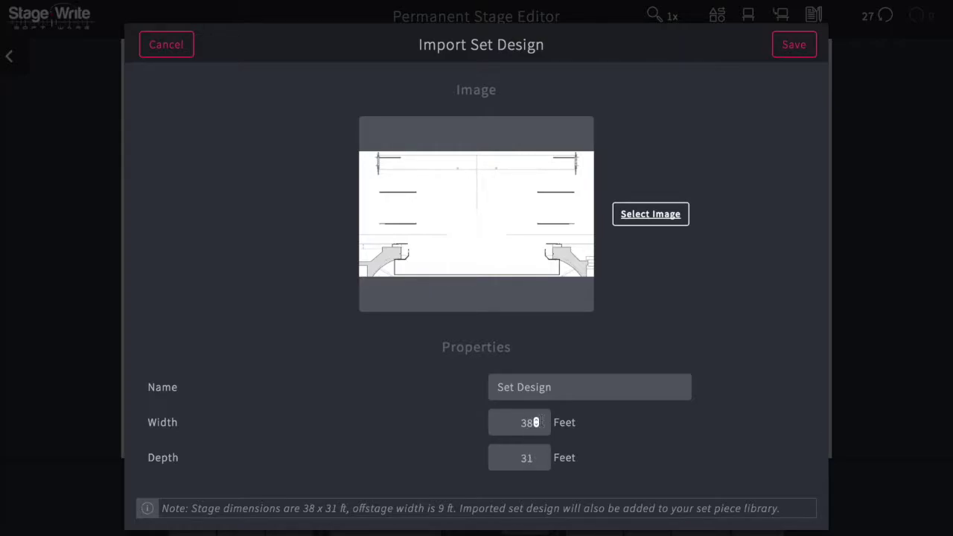
click(535, 422)
text(56)
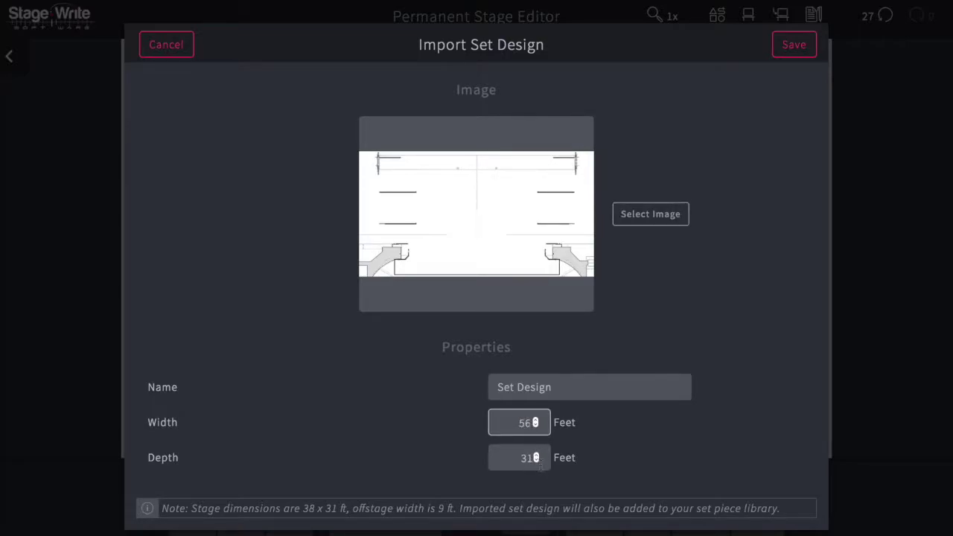
click(794, 48)
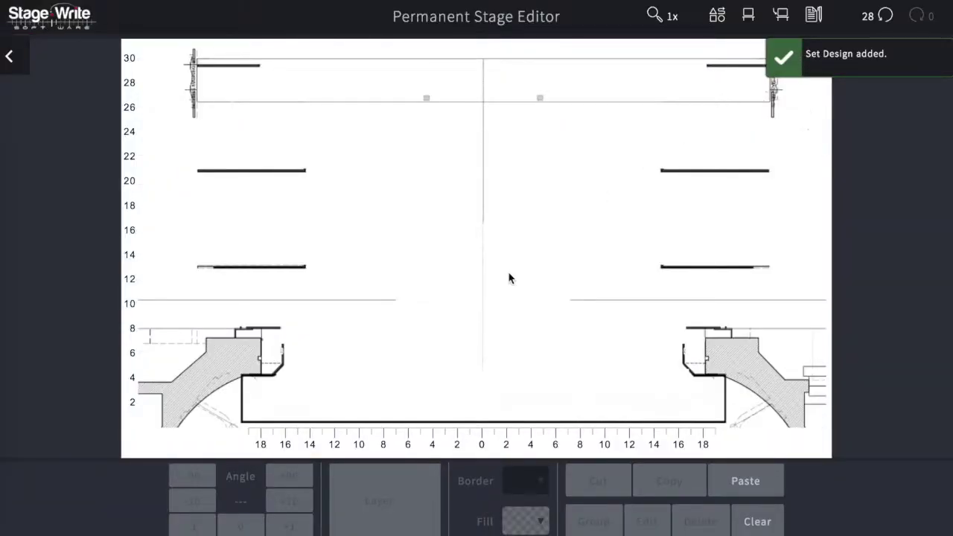
mouse_move(510, 278)
mouse_down()
mouse_move(542, 199)
mouse_move(511, 237)
mouse_move(498, 272)
mouse_move(507, 281)
mouse_up()
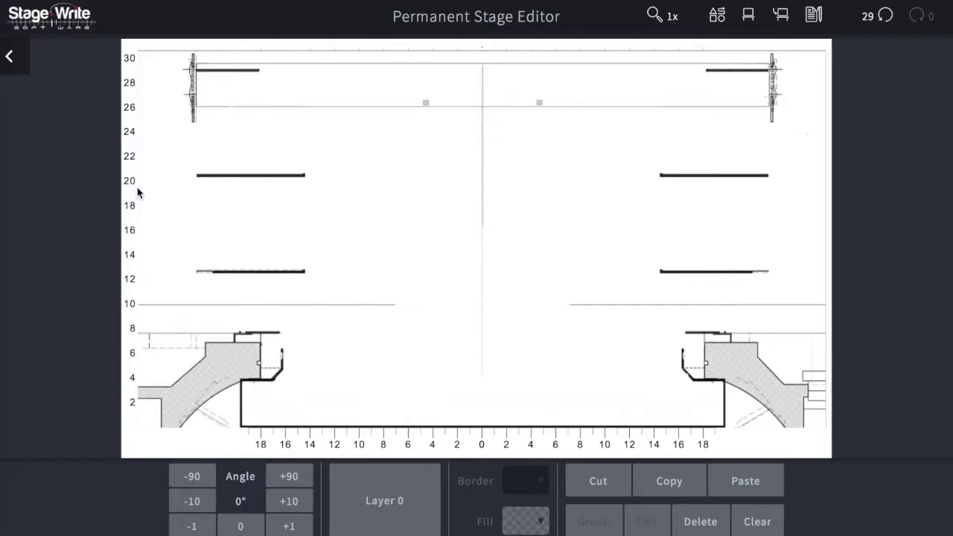
click(16, 59)
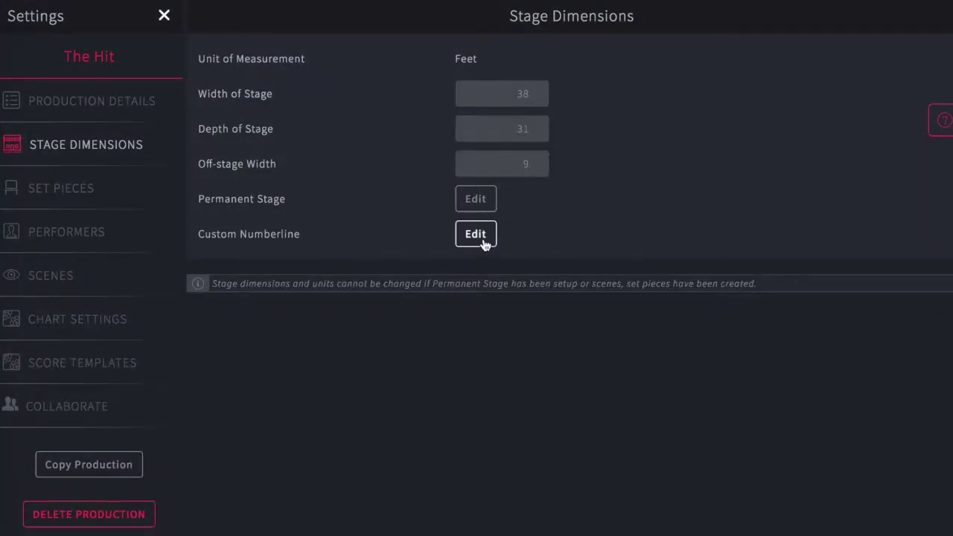
Set the custom numberline to show a marker every 3 ft and save it
click(483, 242)
click(529, 89)
text(3)
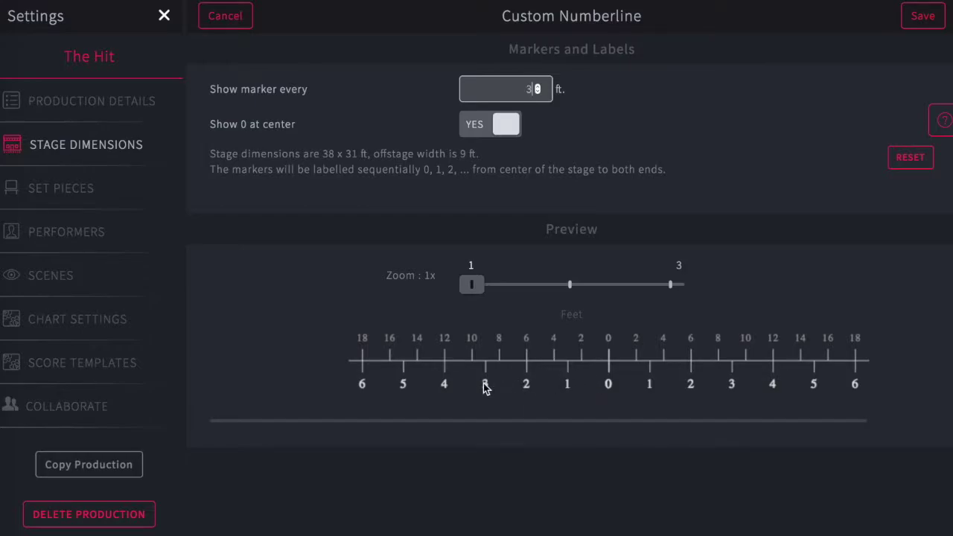
click(907, 24)
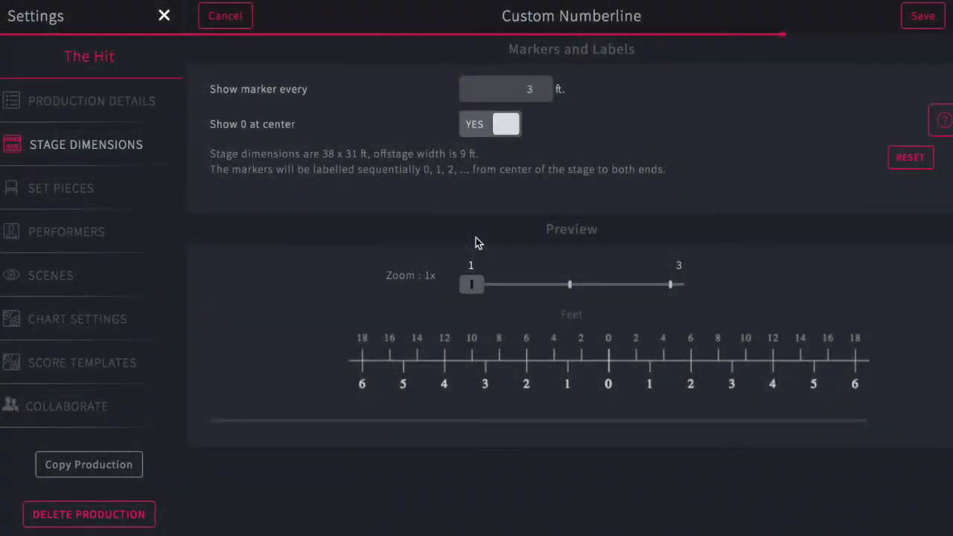
click(475, 132)
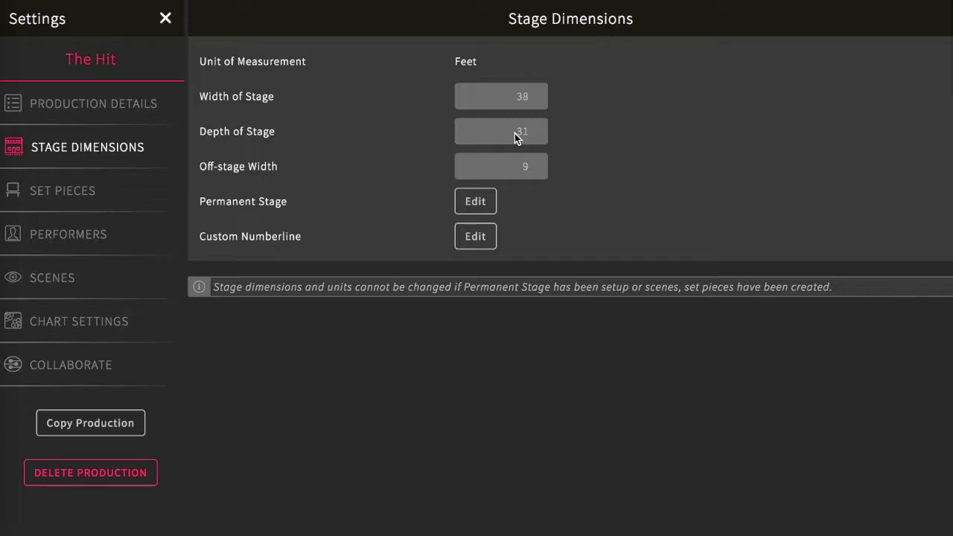
double_click(518, 134)
click(573, 145)
Select and delete the entire ground plan drawing in the Permanent Stage Editor
click(472, 207)
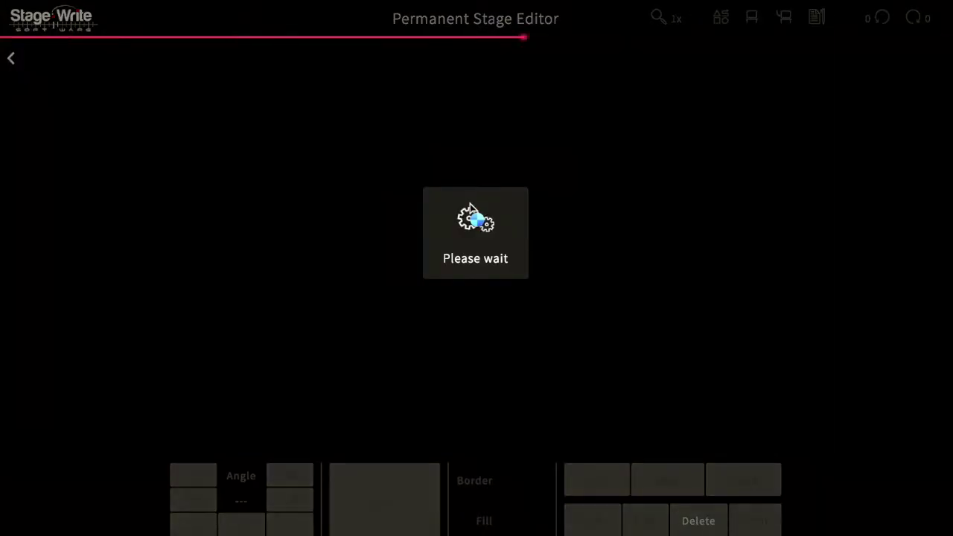
key(ctrl+a)
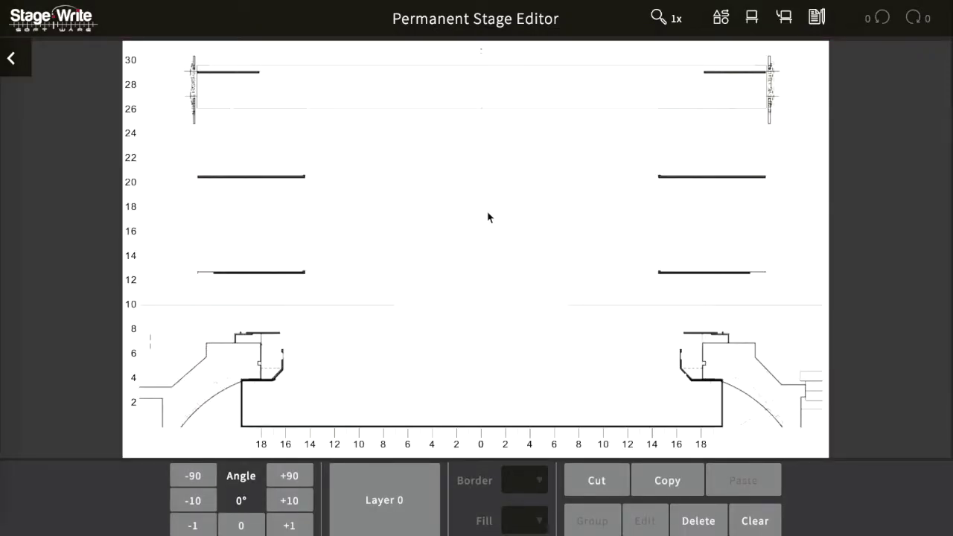
key(Delete)
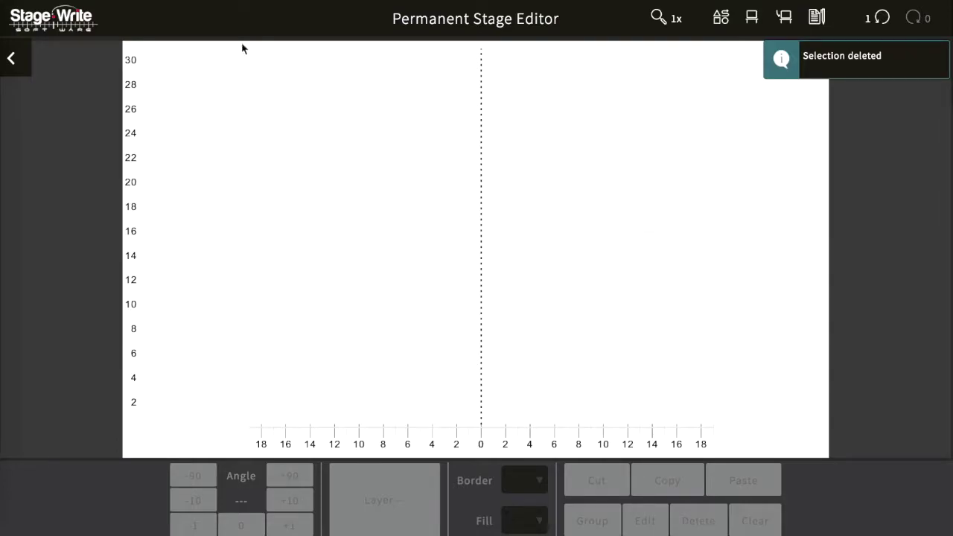
click(15, 59)
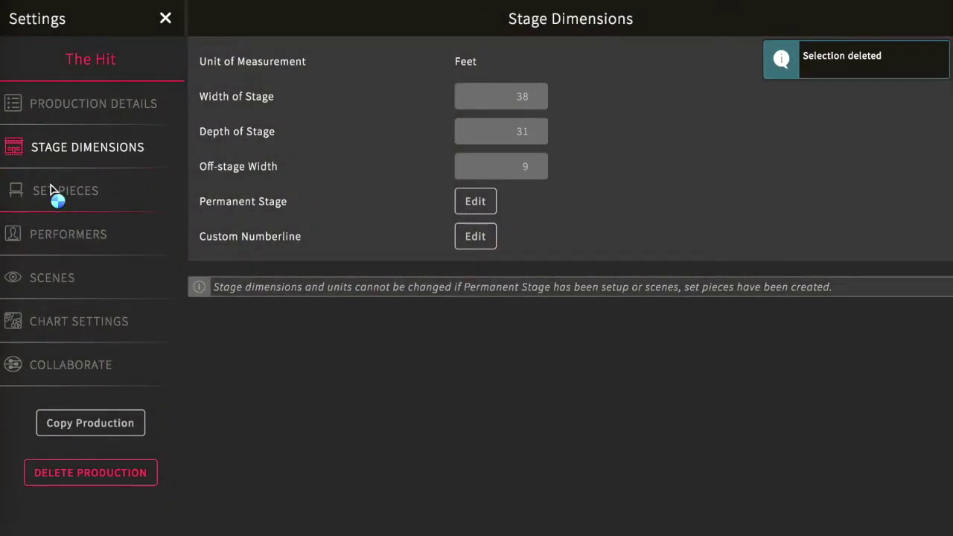
Delete the Set Design set piece from the production's set pieces
click(50, 186)
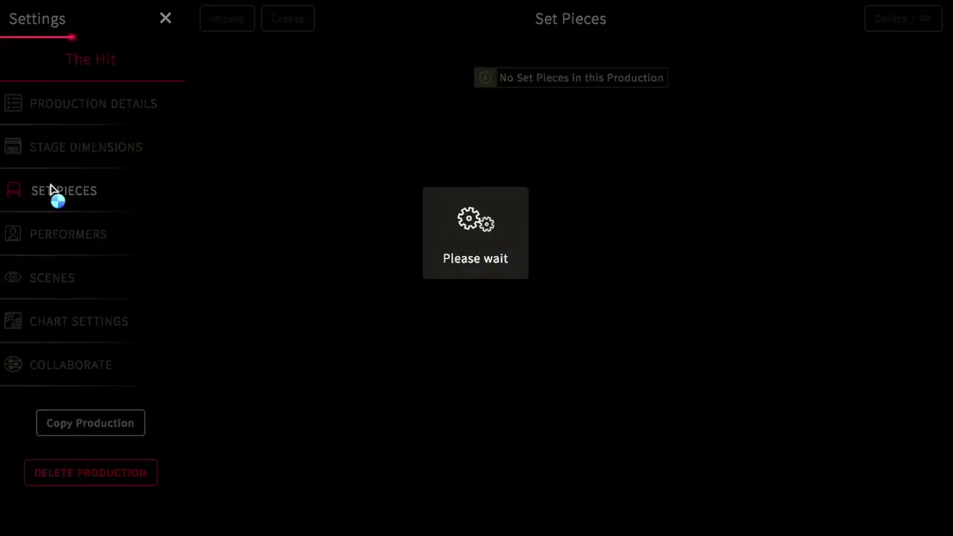
click(870, 23)
click(862, 63)
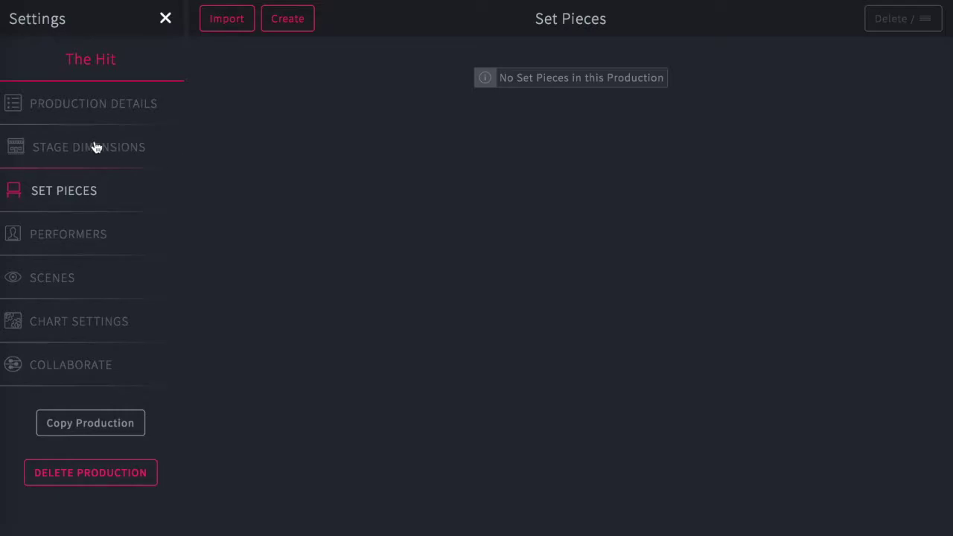
click(96, 148)
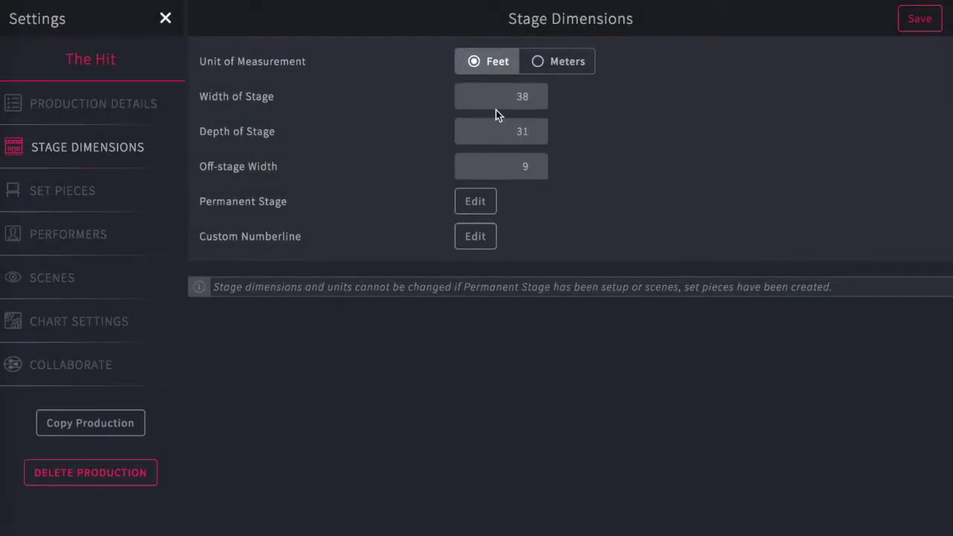
Attempt to change the stage width value to 55 in Stage Dimensions
click(521, 104)
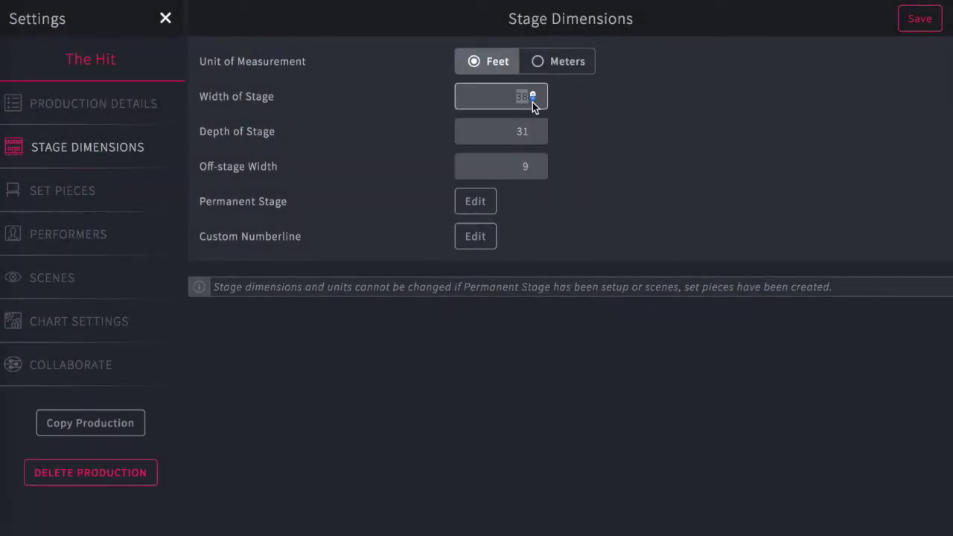
click(533, 96)
double_click(519, 96)
key(BackSpace)
text(55)
click(480, 203)
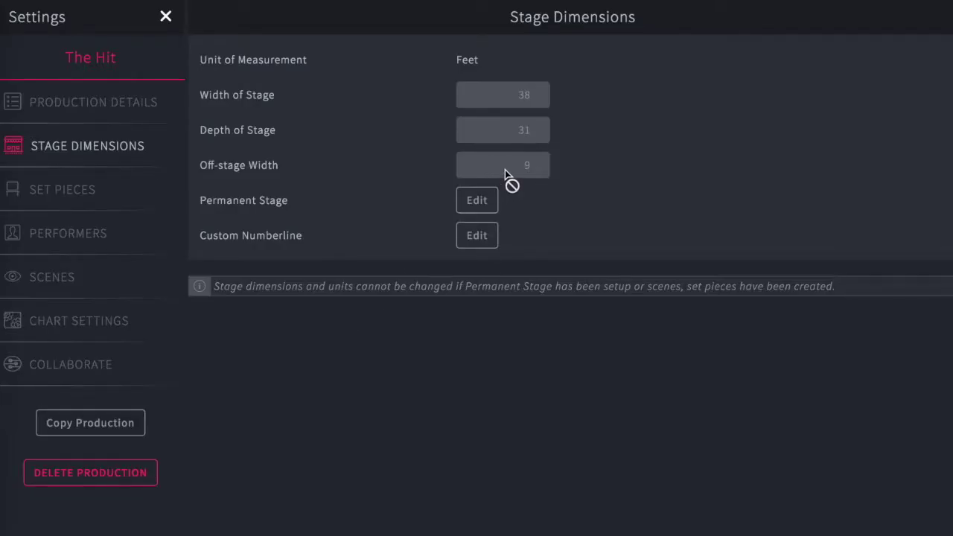
Create a copy named 'The Hit National Tour' at 45 × 55 ft with 5 ft off-stage width
click(114, 429)
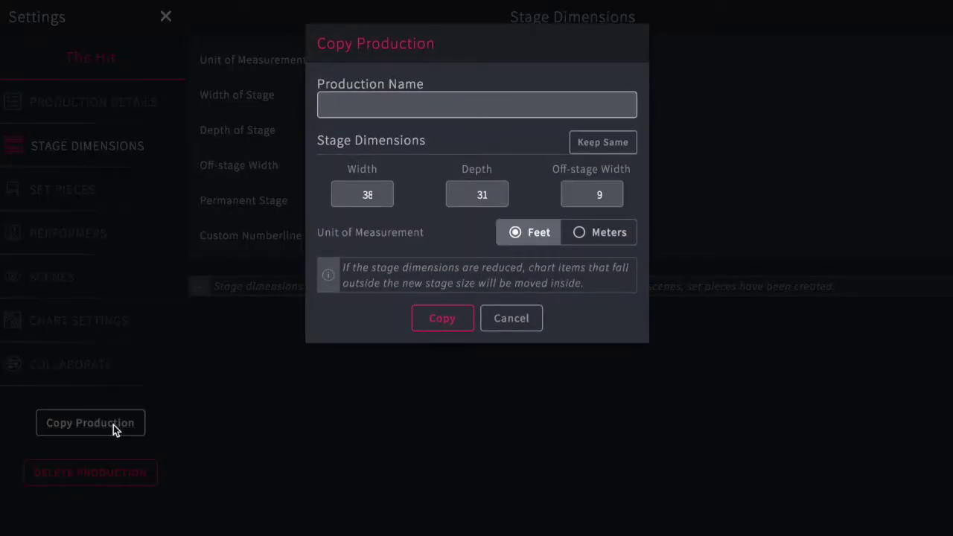
text(Th)
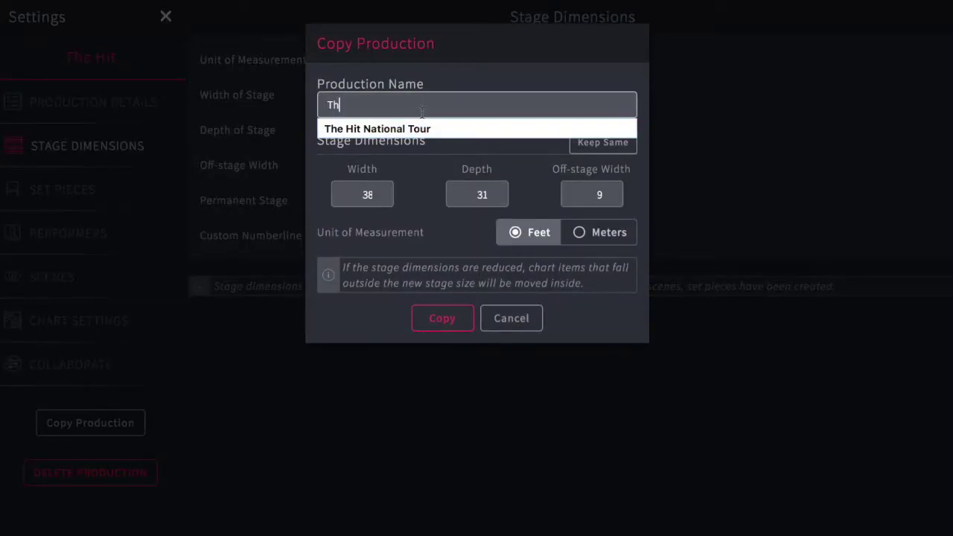
click(419, 129)
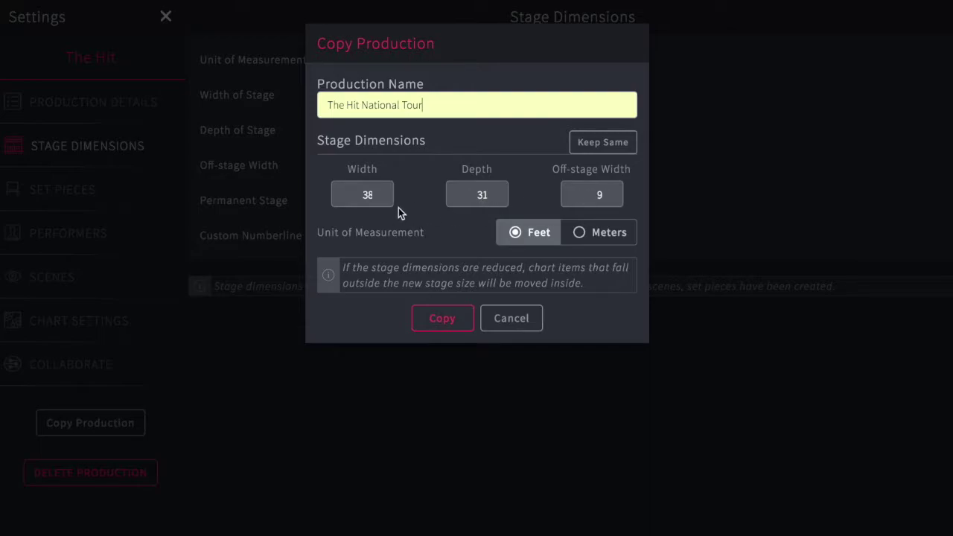
click(370, 195)
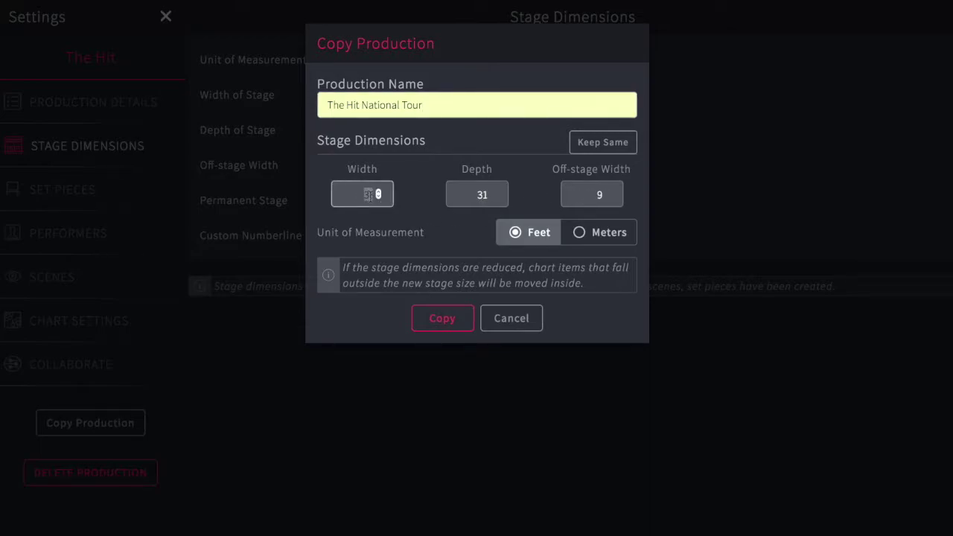
text(45)
click(475, 196)
text(55)
click(601, 192)
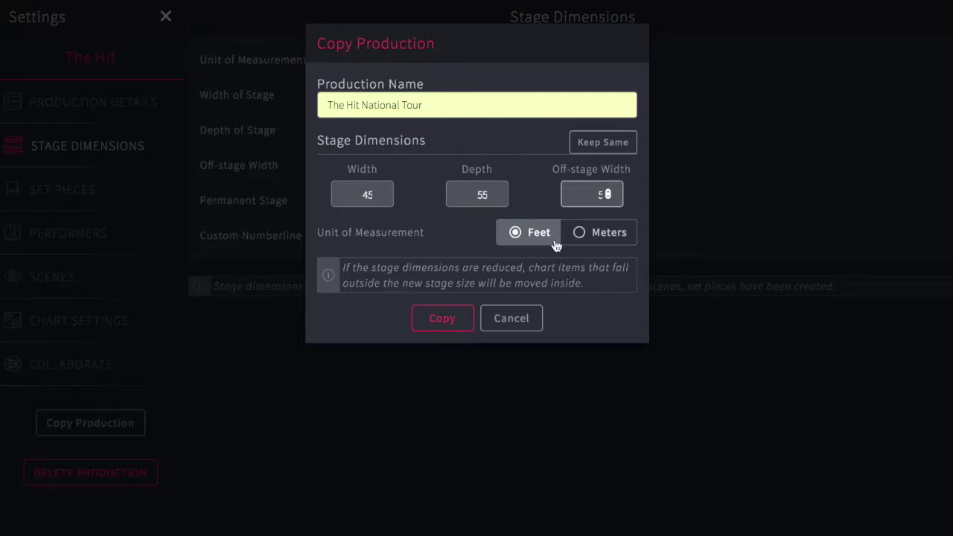
click(442, 319)
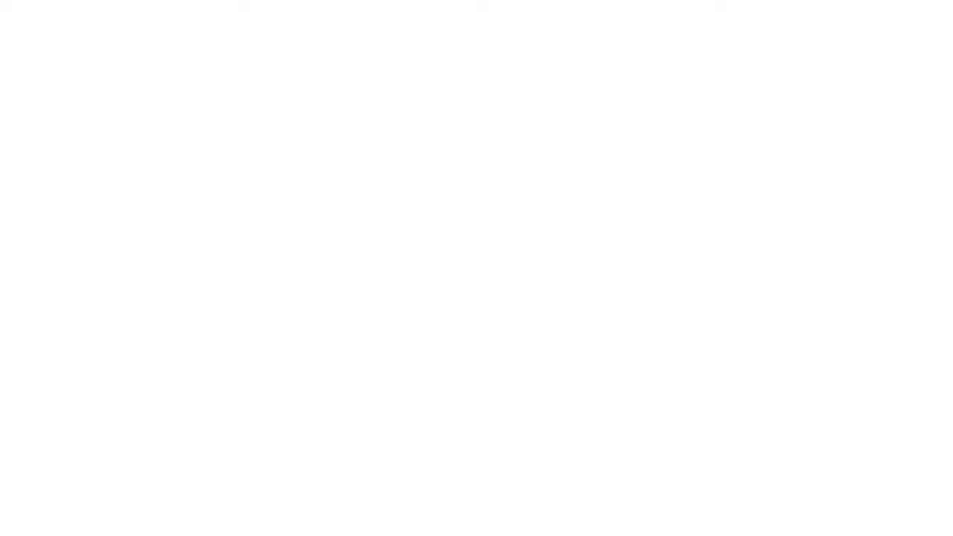